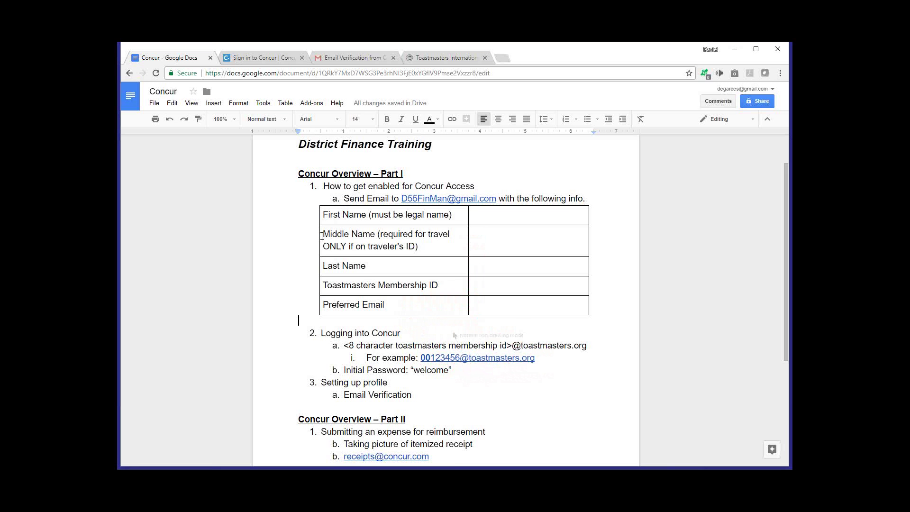
# Switch to the Concur sign-in page and place the cursor in the Password field
pyautogui.click(251, 61)
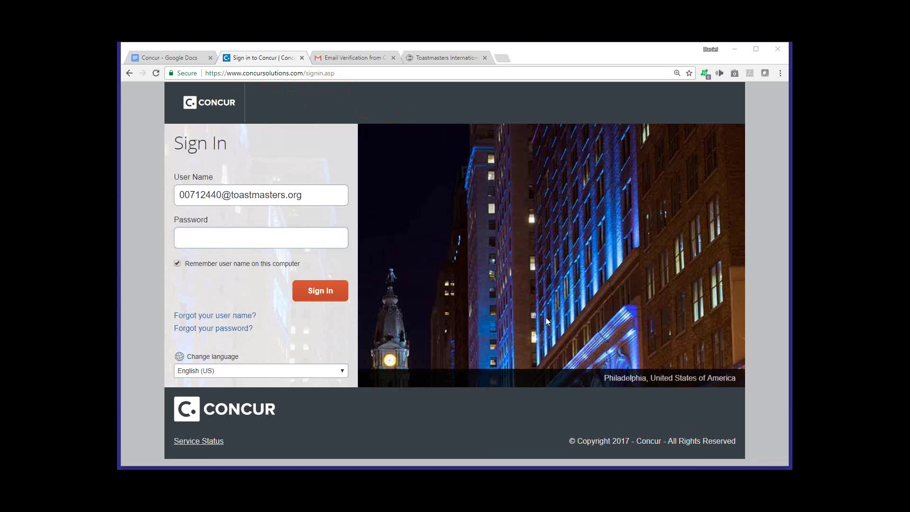
pyautogui.click(268, 231)
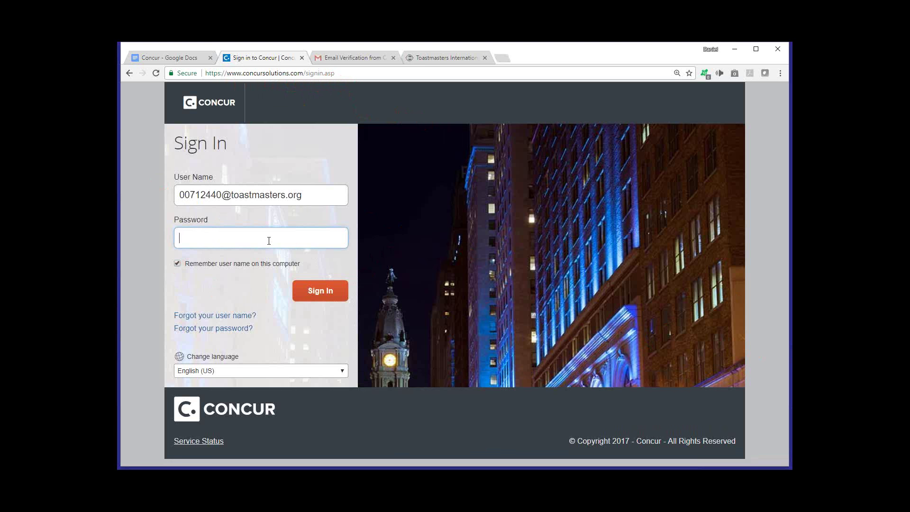
# Replace the entered password with the account password and sign in to the Toastmasters International home page
pyautogui.write('•••••')
pyautogui.hotkey('ctrl', 'a')
pyautogui.write('•••••••••')
pyautogui.click(321, 294)
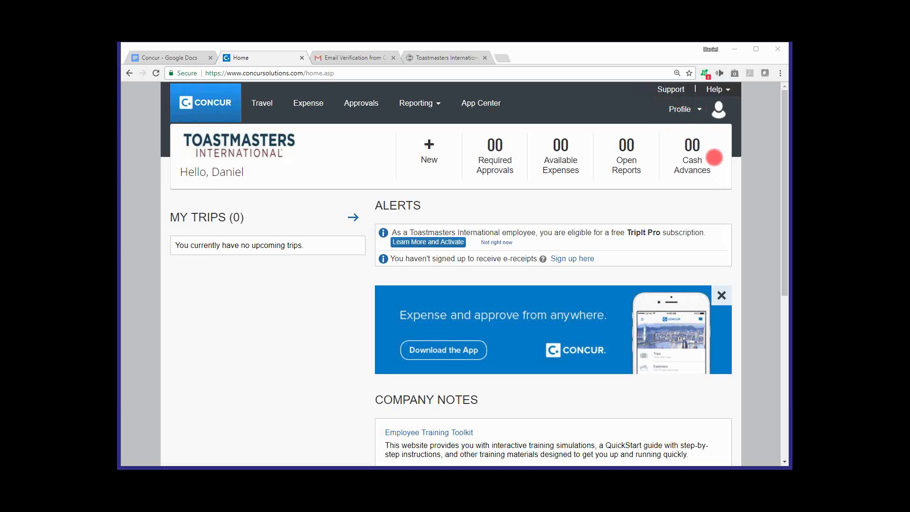
# Go to Profile Settings from the Profile menu at the top right
pyautogui.click(698, 112)
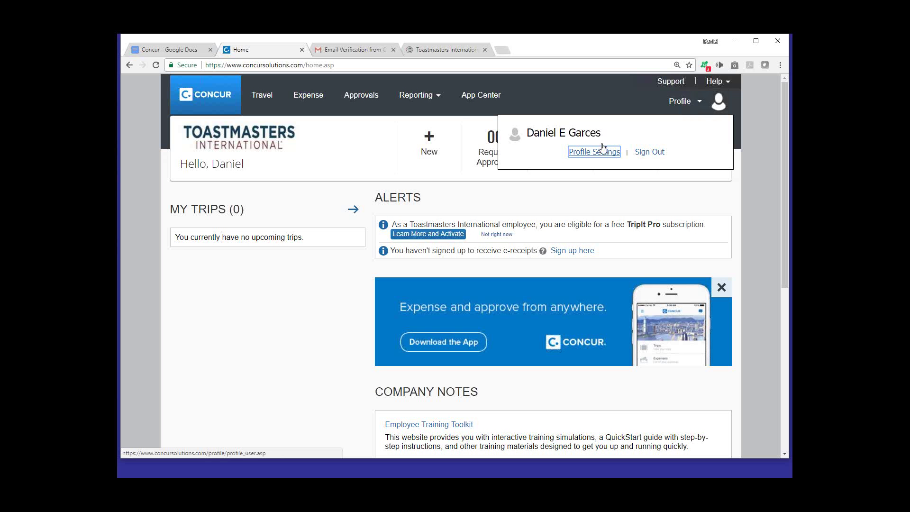
pyautogui.click(598, 153)
pyautogui.click(596, 152)
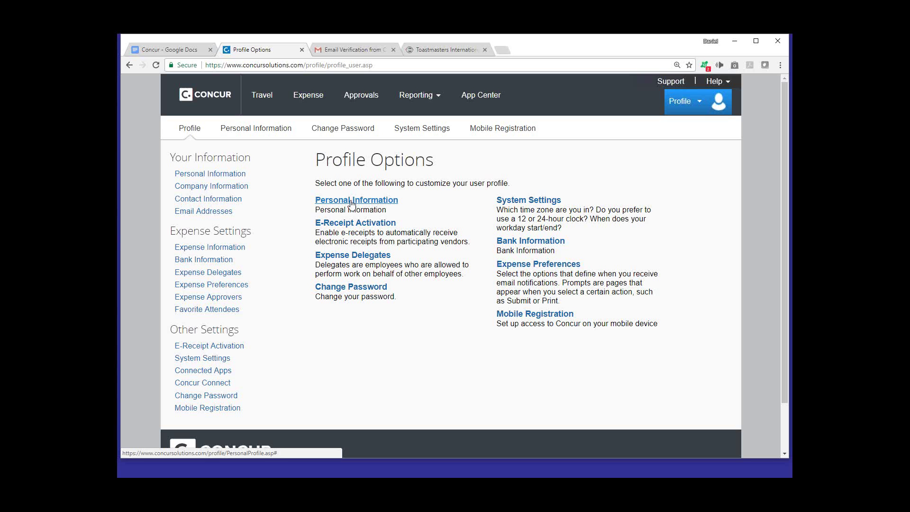
# Open Personal Information and scroll through the company, work address and home address details
pyautogui.click(351, 209)
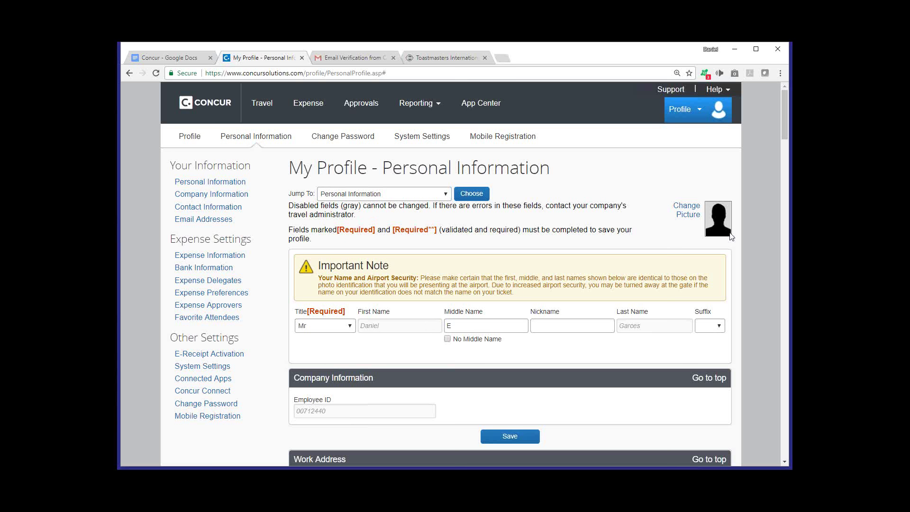
pyautogui.moveTo(783, 125); pyautogui.dragTo(775, 127)
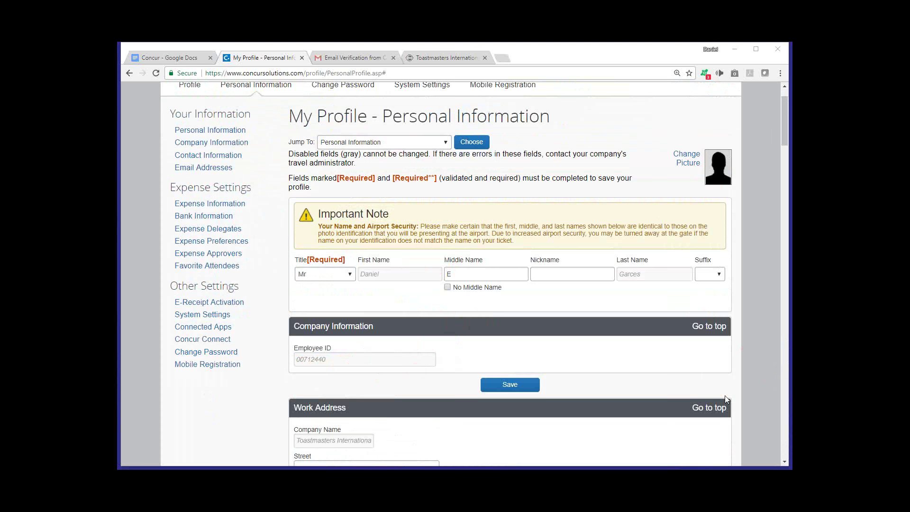
pyautogui.scroll(-3, 675, 391)
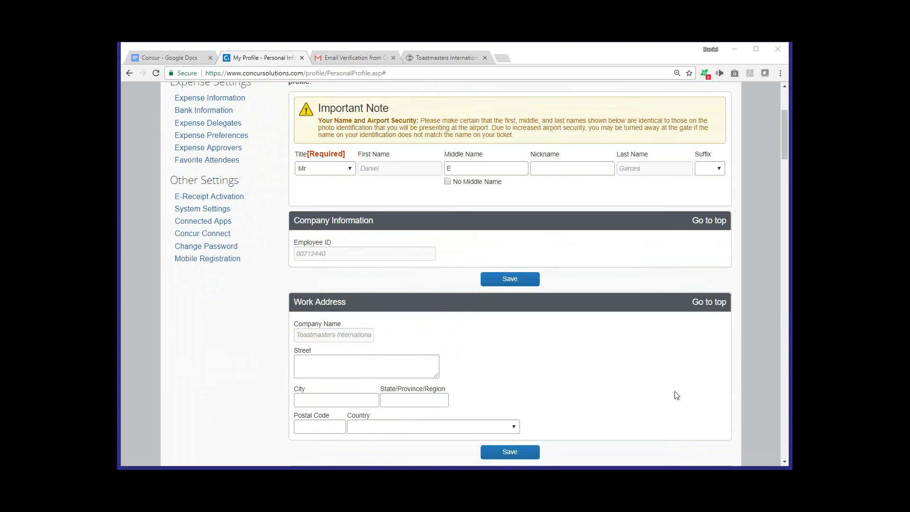
pyautogui.scroll(-1, 671, 391)
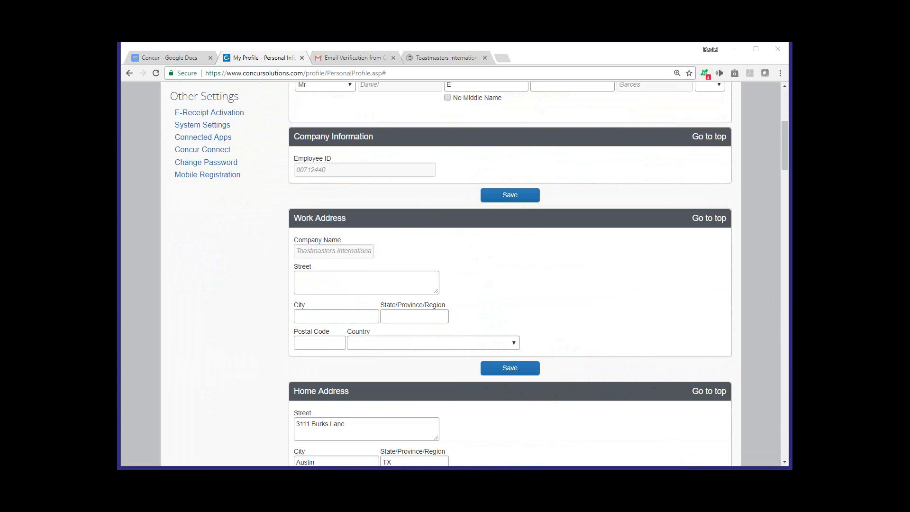
# Scroll down to the Email Addresses section and delete the unverified third email address
pyautogui.scroll(-1, 602, 366)
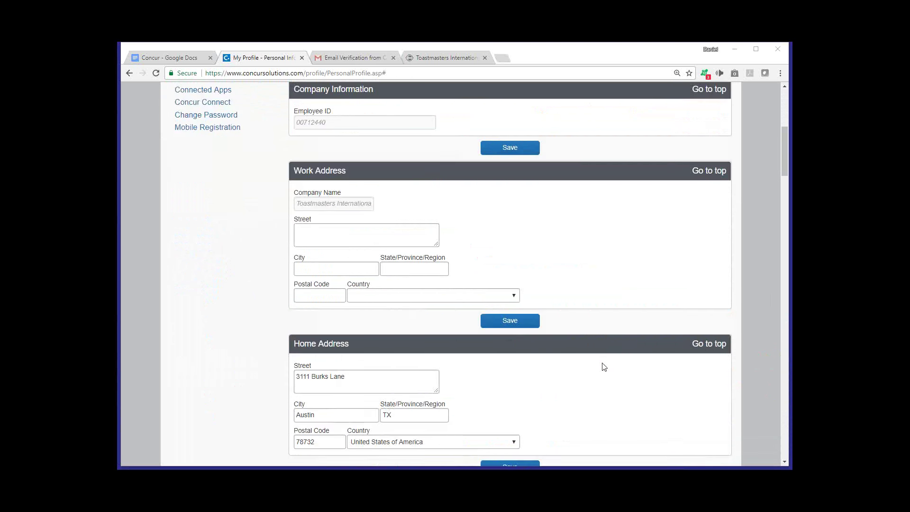
pyautogui.scroll(-5, 604, 367)
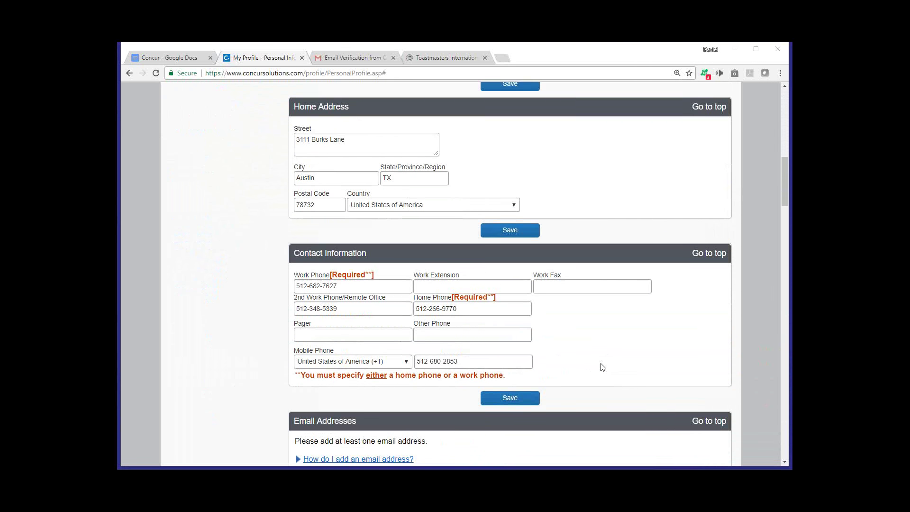
pyautogui.scroll(-1, 602, 368)
pyautogui.scroll(-1, 602, 368)
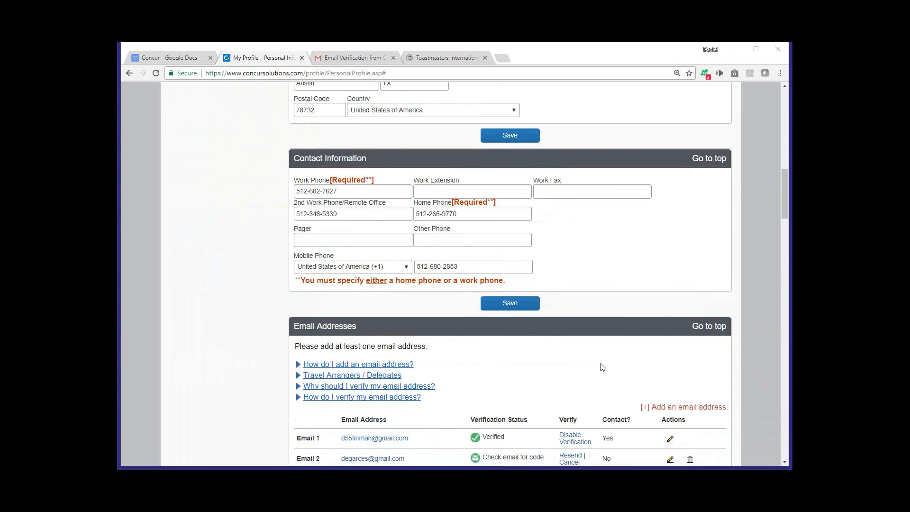
pyautogui.scroll(-3, 602, 368)
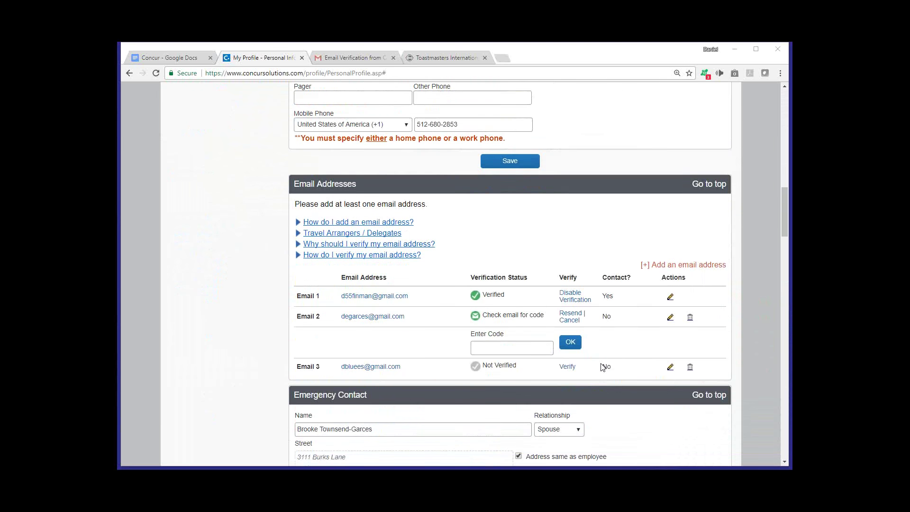
pyautogui.scroll(-1, 602, 366)
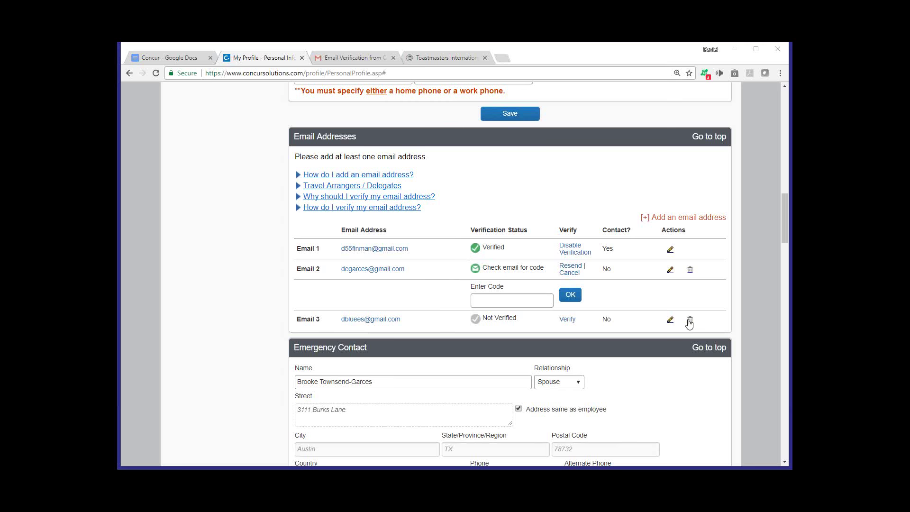
pyautogui.click(689, 322)
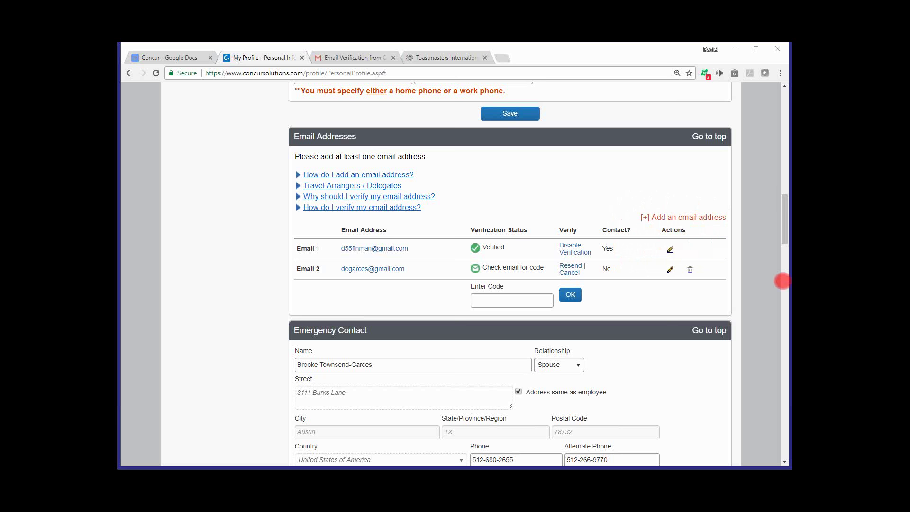
# Add a new email address to the profile as Email 3
pyautogui.click(687, 222)
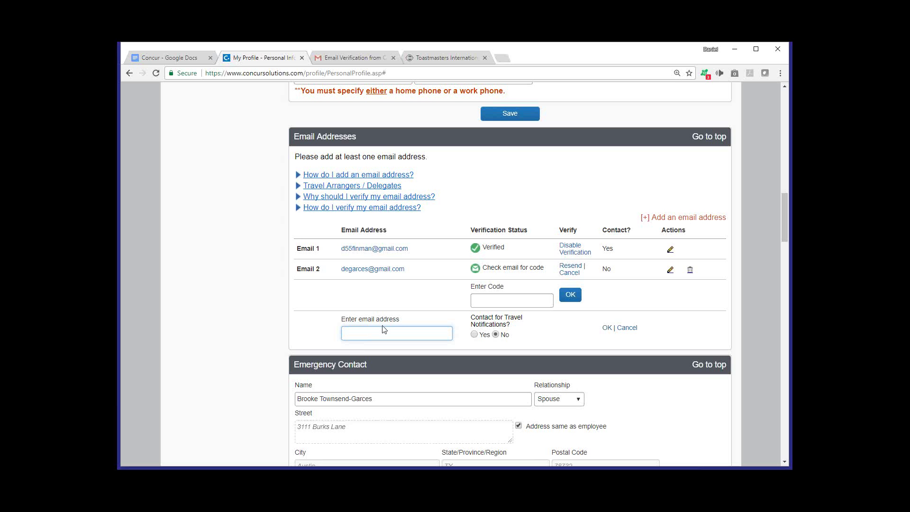
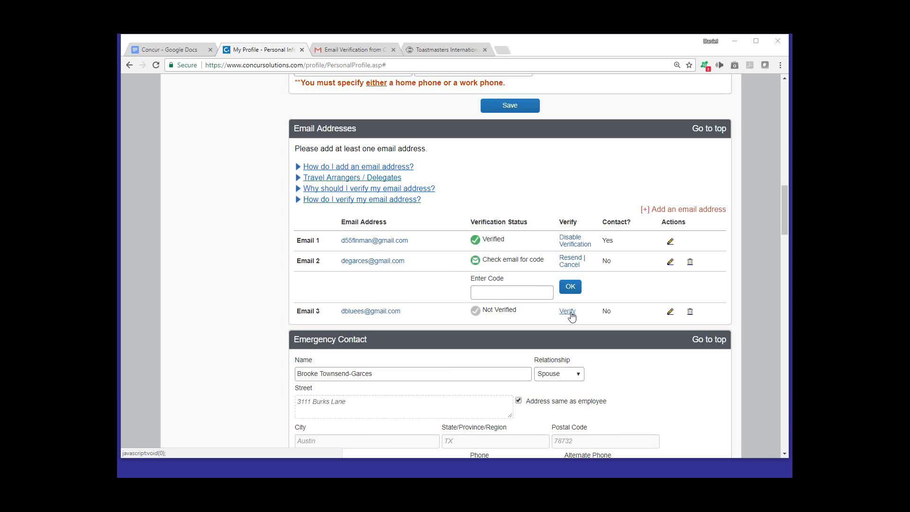
# Send a verification code to the Email 3 address and acknowledge the sent notice
pyautogui.click(571, 313)
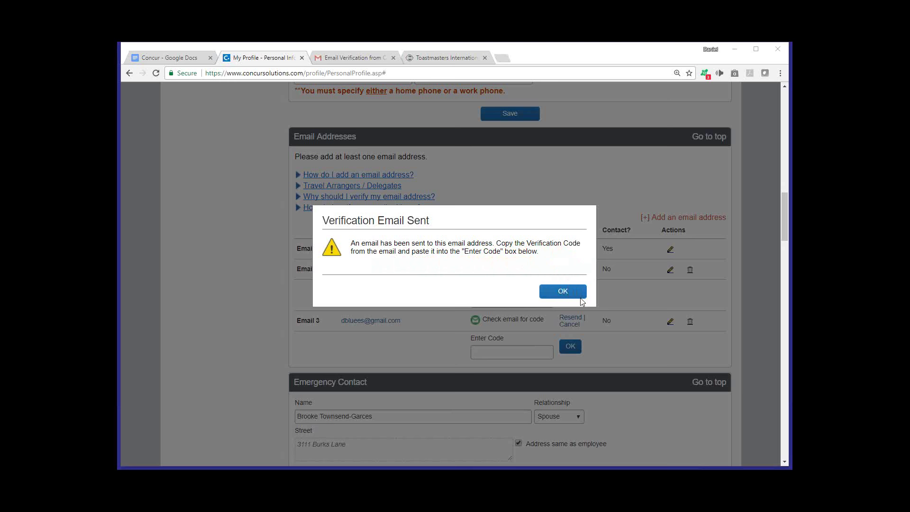
pyautogui.click(572, 296)
# Copy the verification code from the Concur Email Verification message in Gmail
pyautogui.click(568, 293)
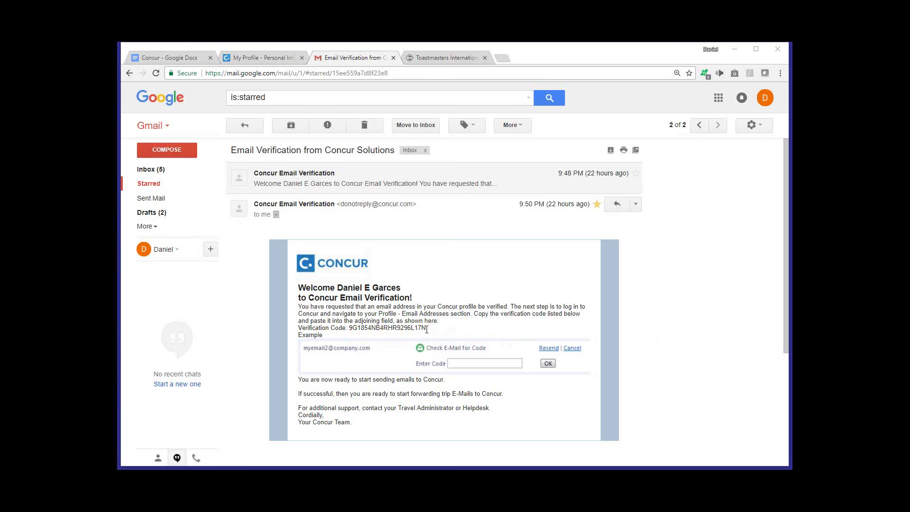
pyautogui.moveTo(426, 327); pyautogui.dragTo(350, 330)
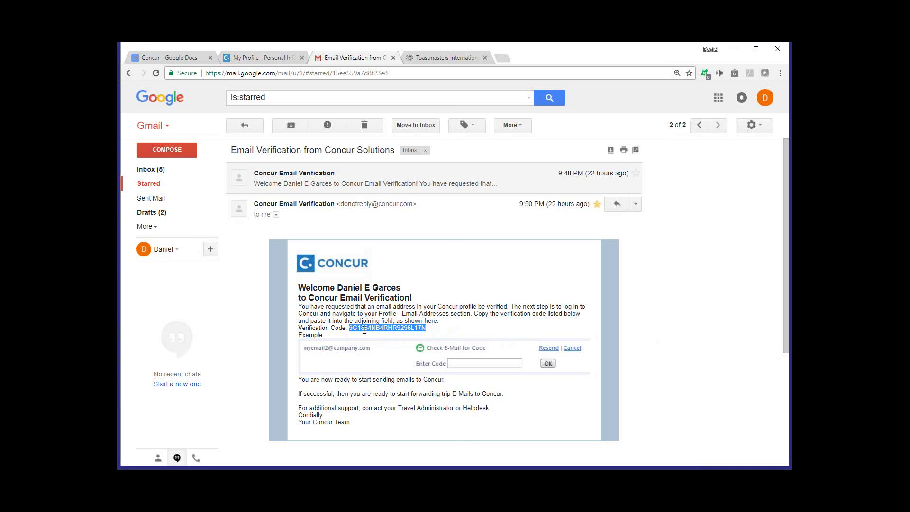
pyautogui.rightClick(365, 329)
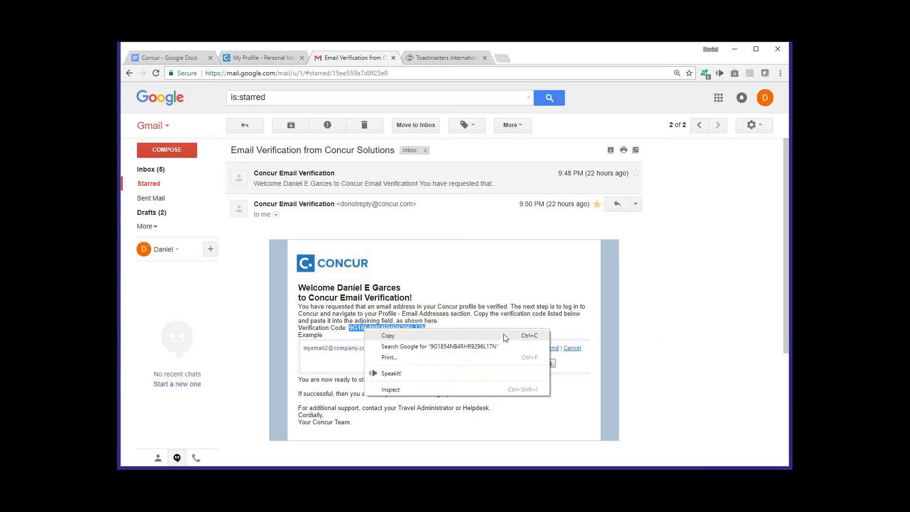
pyautogui.click(505, 337)
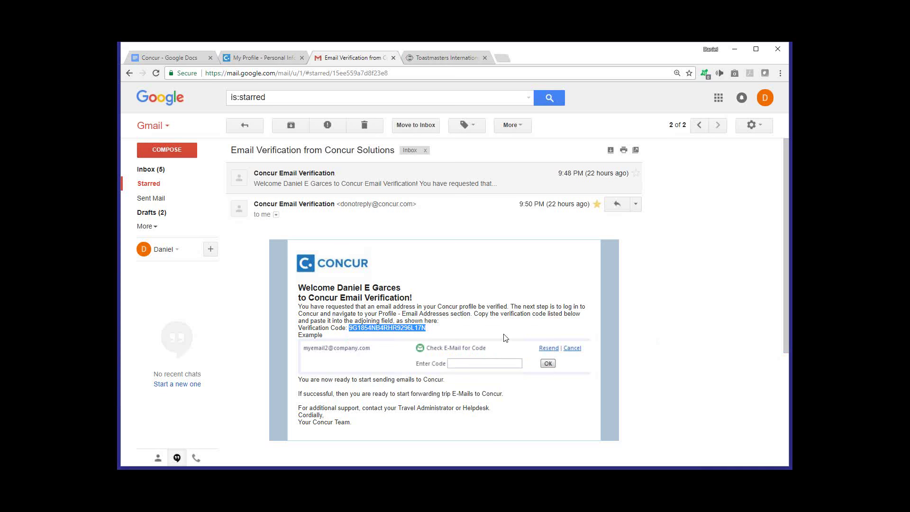
# Paste the copied code into Email 3's Enter Code field on the My Profile tab
pyautogui.click(271, 59)
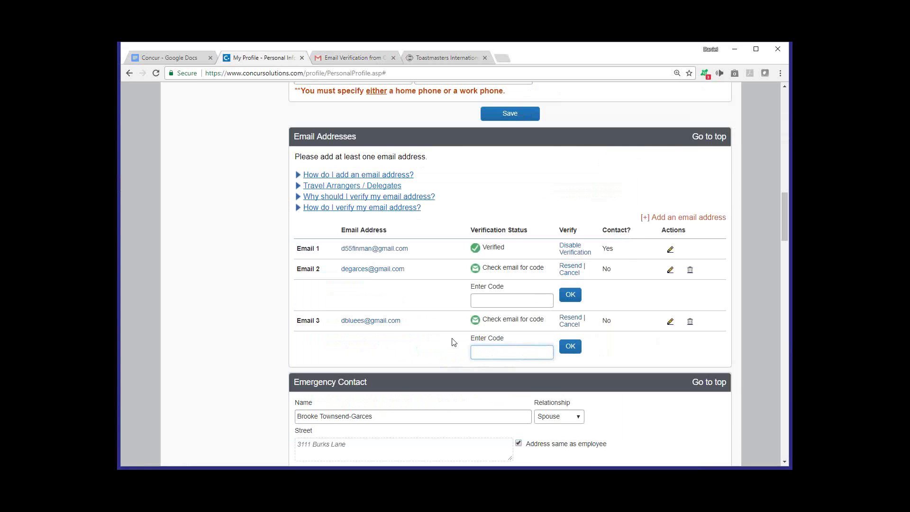
pyautogui.click(481, 353)
pyautogui.rightClick(482, 356)
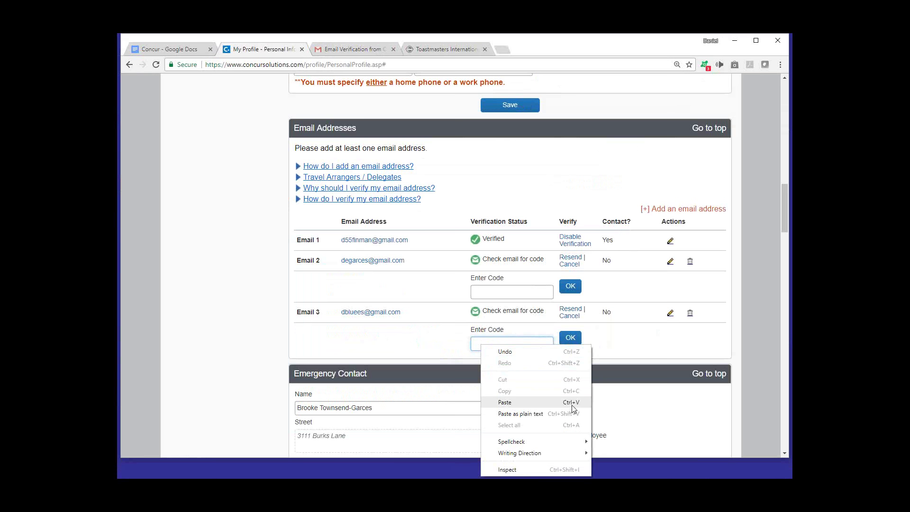
pyautogui.click(572, 402)
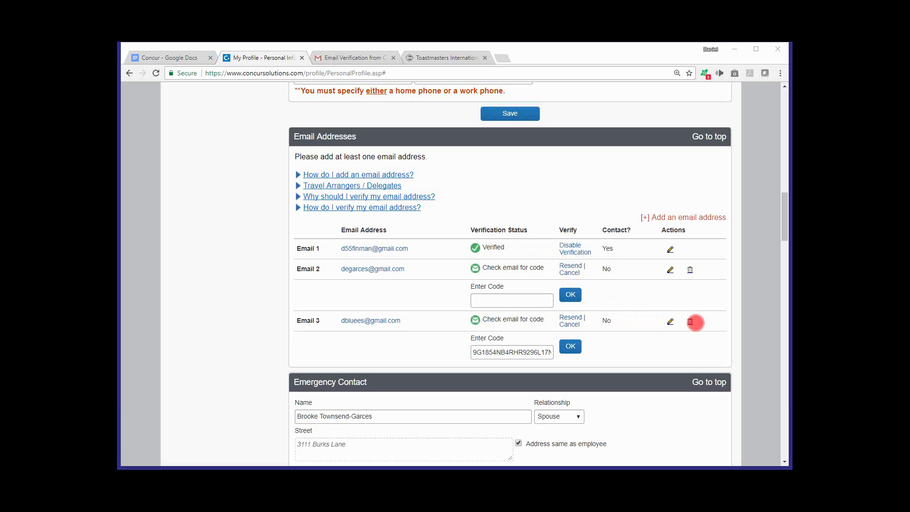
# Delete the Email 3 row and confirm its removal
pyautogui.click(705, 328)
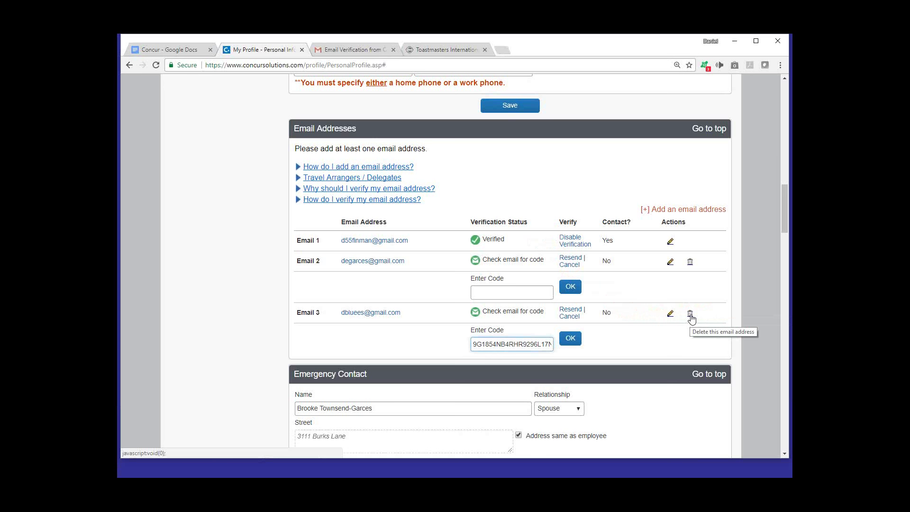
pyautogui.click(690, 317)
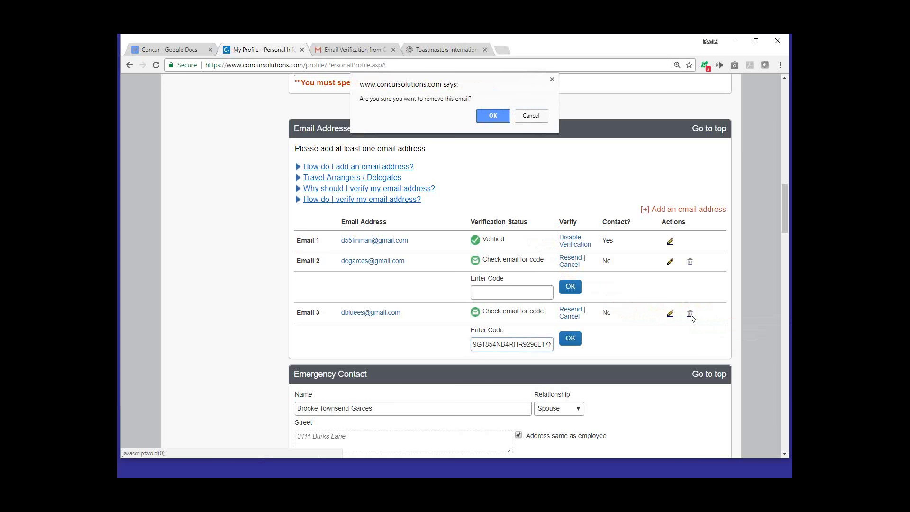
pyautogui.click(492, 117)
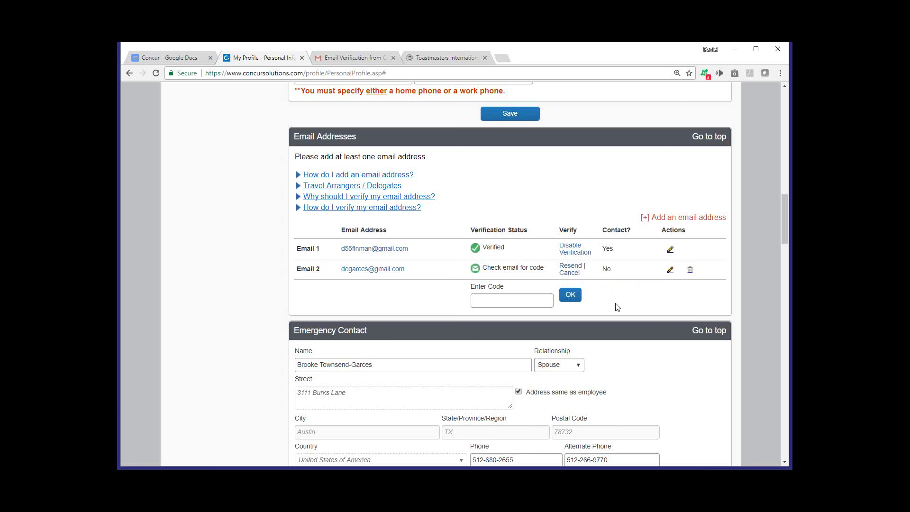
# Scroll through Travel Preferences, Hotel, Car Rental, Frequent-Traveler and Advantage Programs on My Profile
pyautogui.scroll(-4, 617, 307)
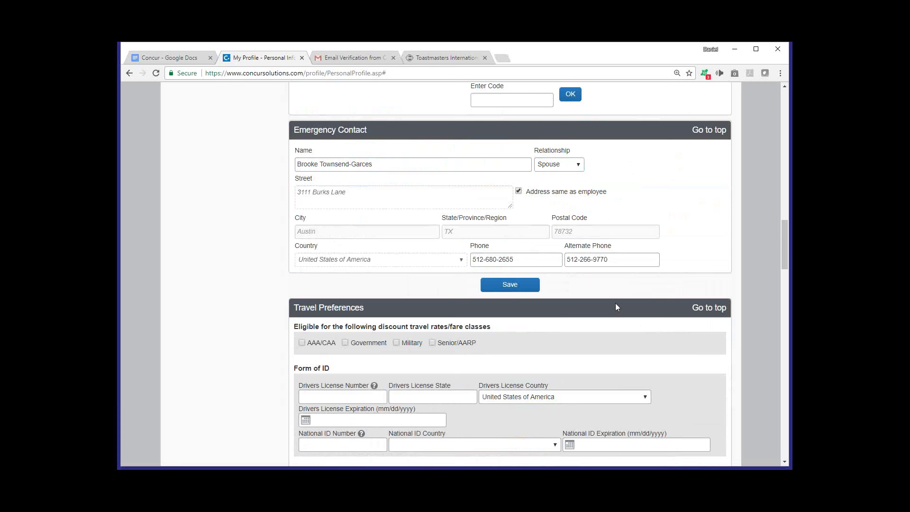
pyautogui.scroll(-1, 615, 303)
pyautogui.scroll(-1, 615, 301)
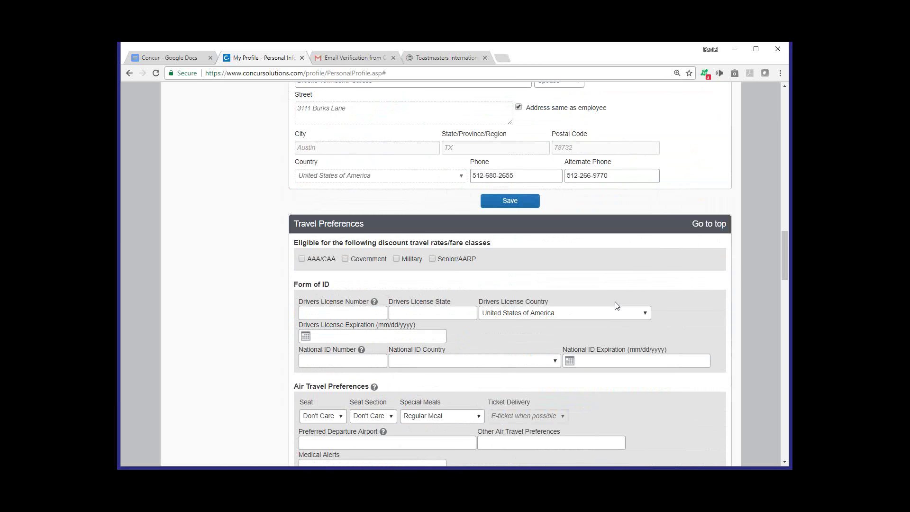
pyautogui.scroll(-1, 616, 305)
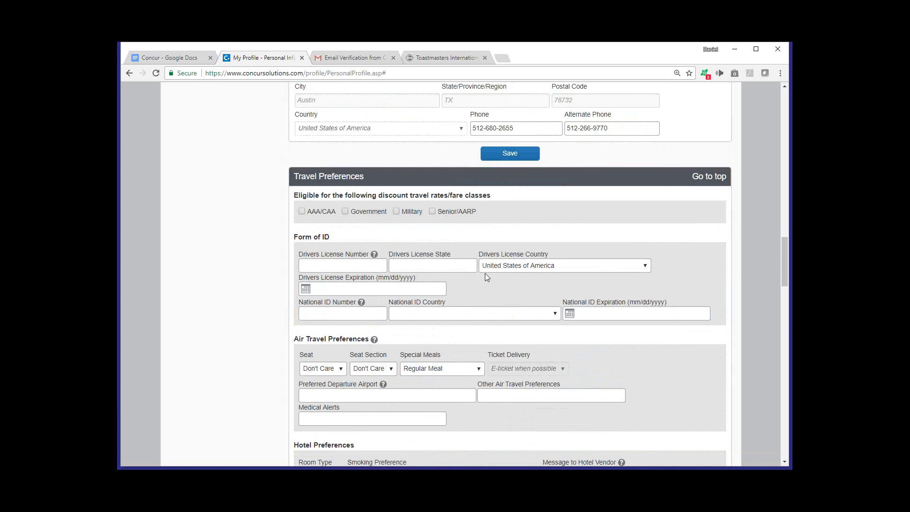
pyautogui.scroll(-4, 484, 273)
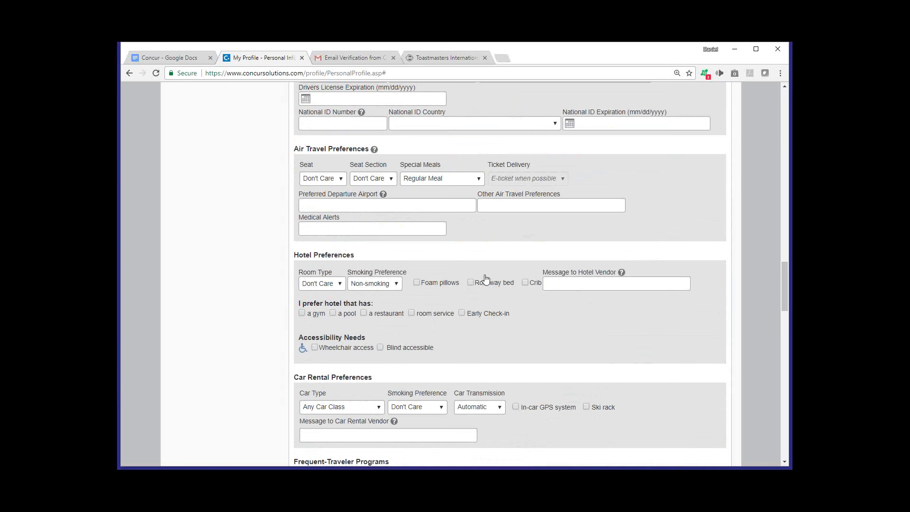
pyautogui.scroll(-2, 474, 270)
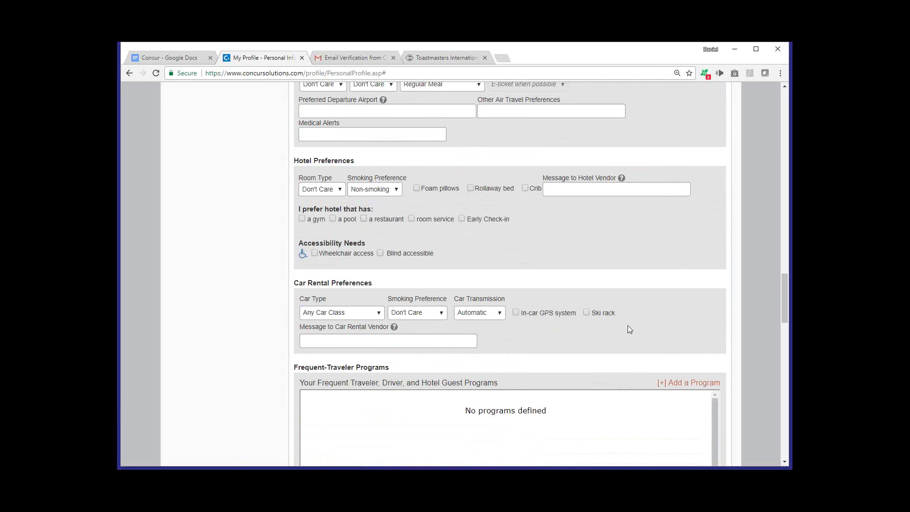
pyautogui.scroll(-1, 628, 326)
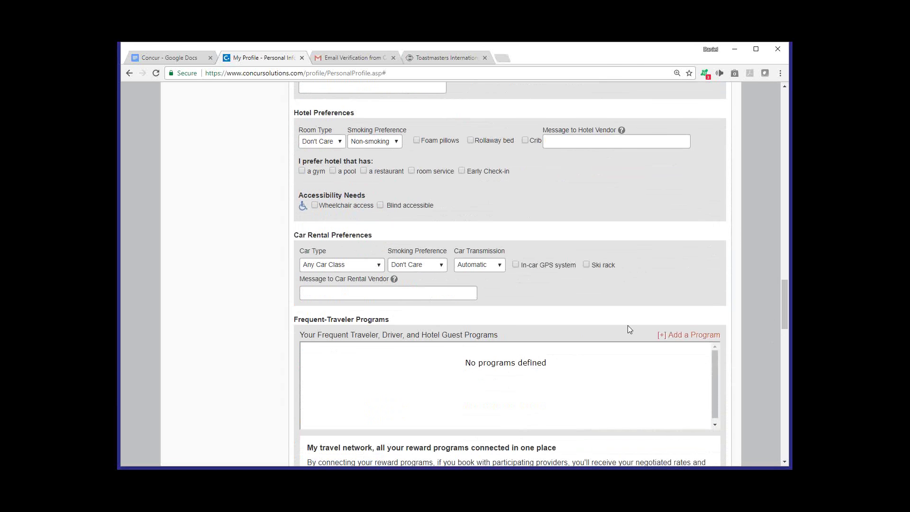
pyautogui.scroll(-2, 629, 329)
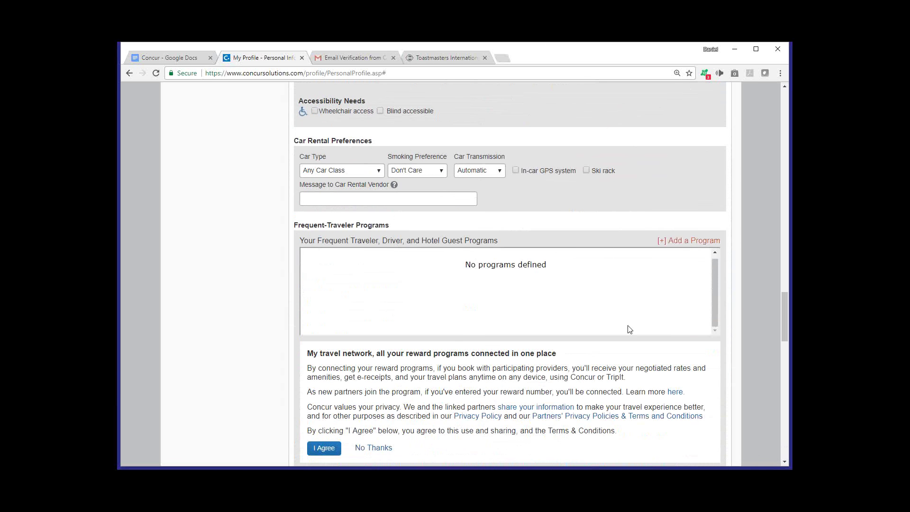
pyautogui.scroll(-1, 629, 329)
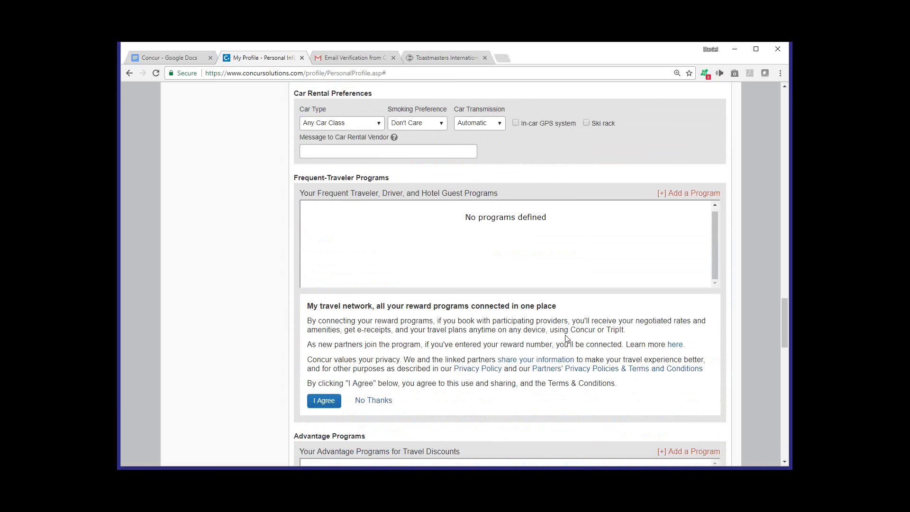
pyautogui.scroll(-2, 569, 338)
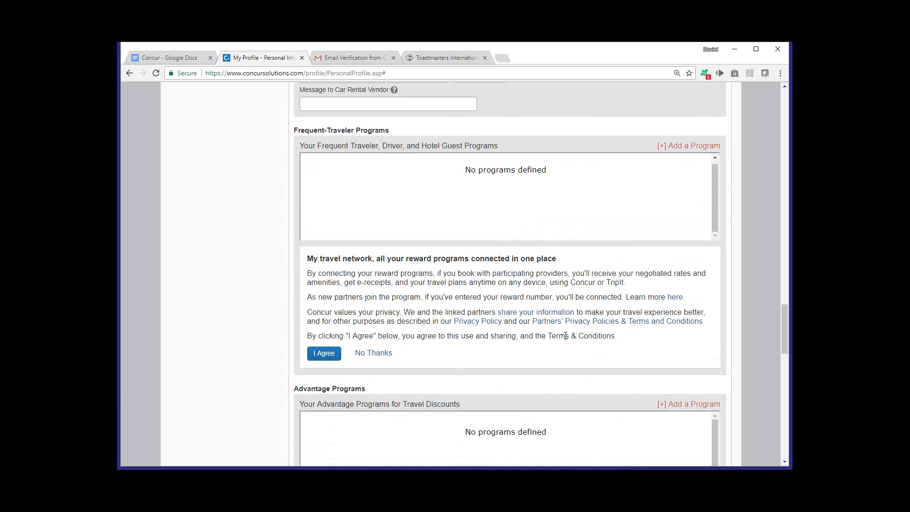
pyautogui.scroll(-2, 575, 339)
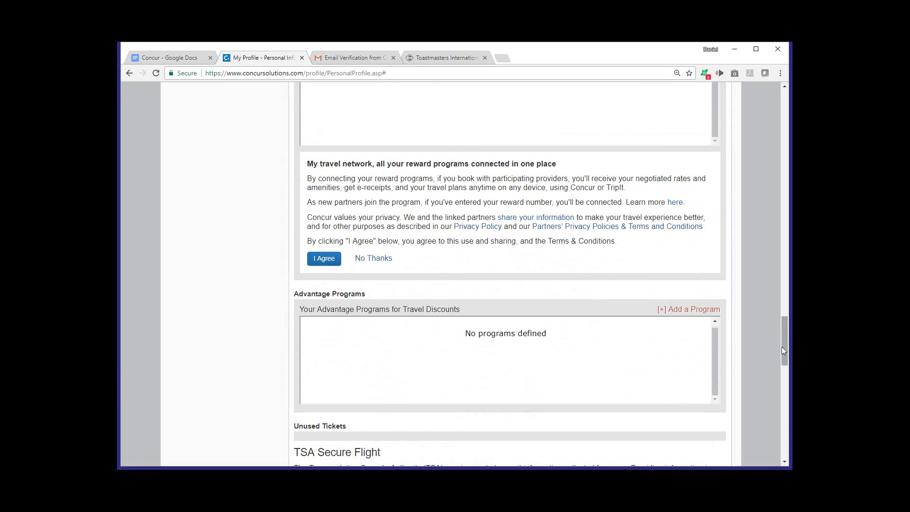
# Go to Bank Information under Expense Settings, triggering the unsaved-changes leave warning
pyautogui.moveTo(783, 348); pyautogui.dragTo(785, 121)
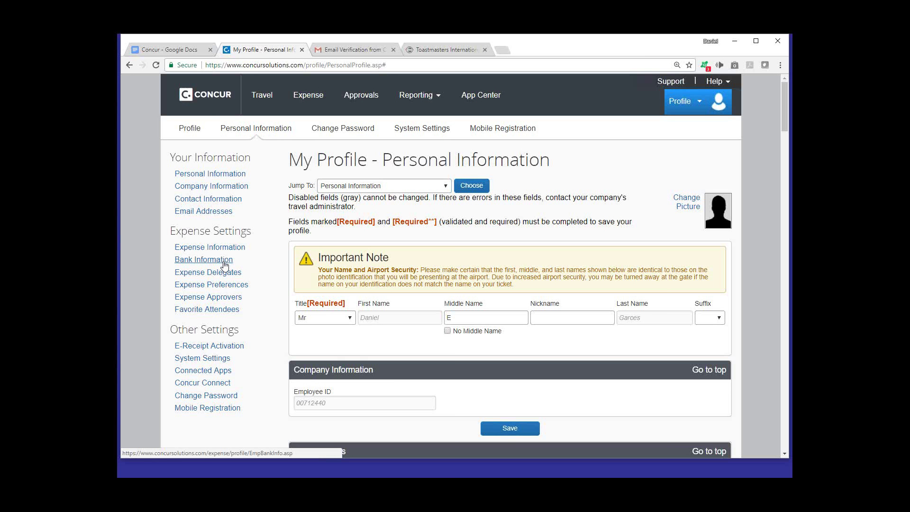
pyautogui.click(225, 264)
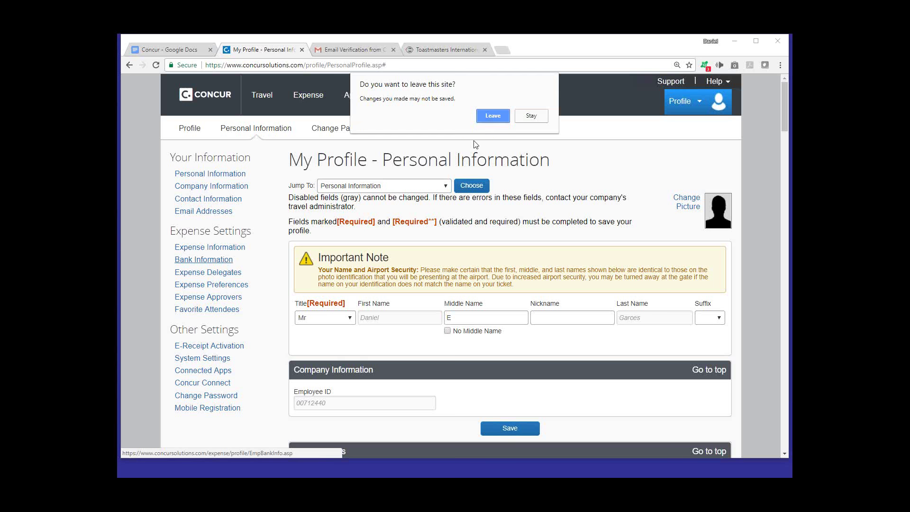
# Leave the profile page without saving to load the Bank Information page
pyautogui.click(496, 116)
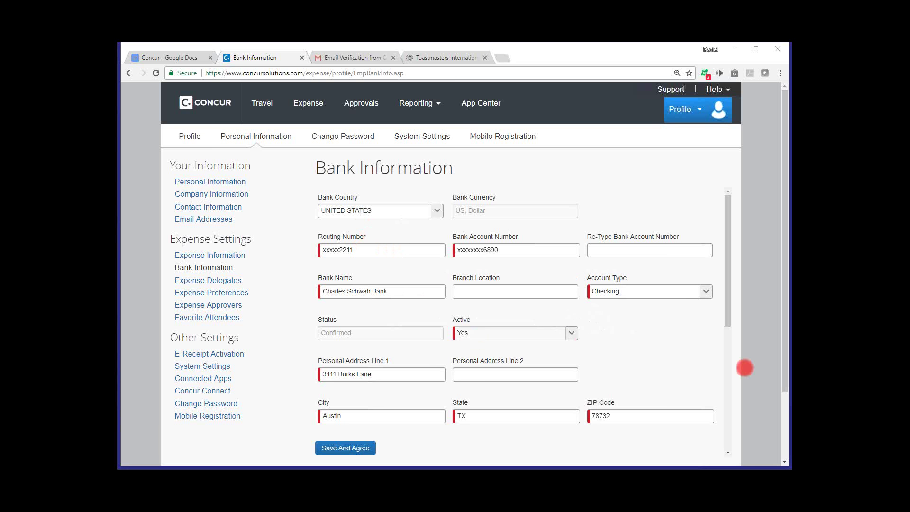
# Scroll through the direct-deposit notice, sample check image and Account History table
pyautogui.scroll(-3, 658, 356)
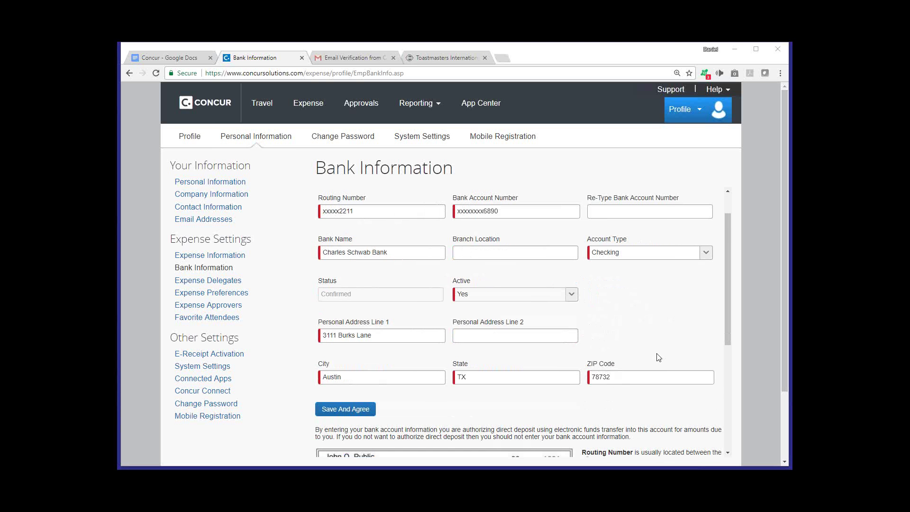
pyautogui.scroll(-2, 659, 356)
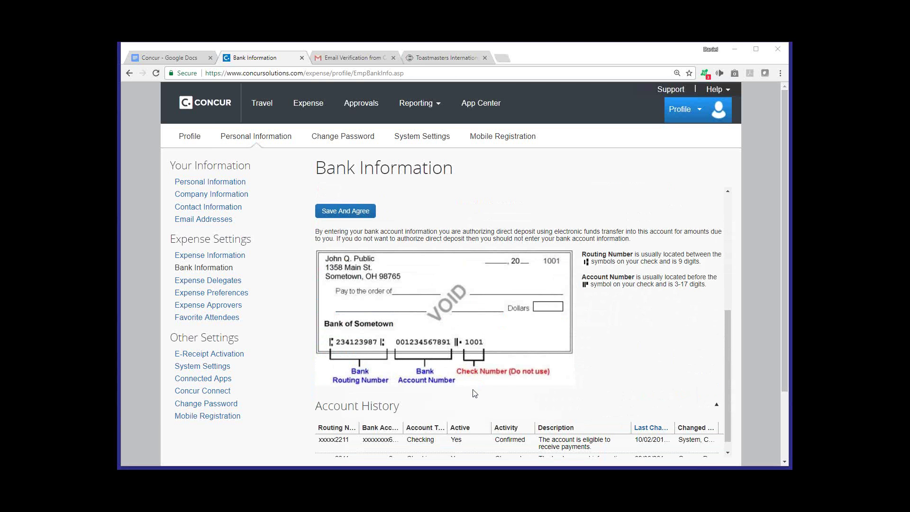
pyautogui.scroll(-1, 475, 394)
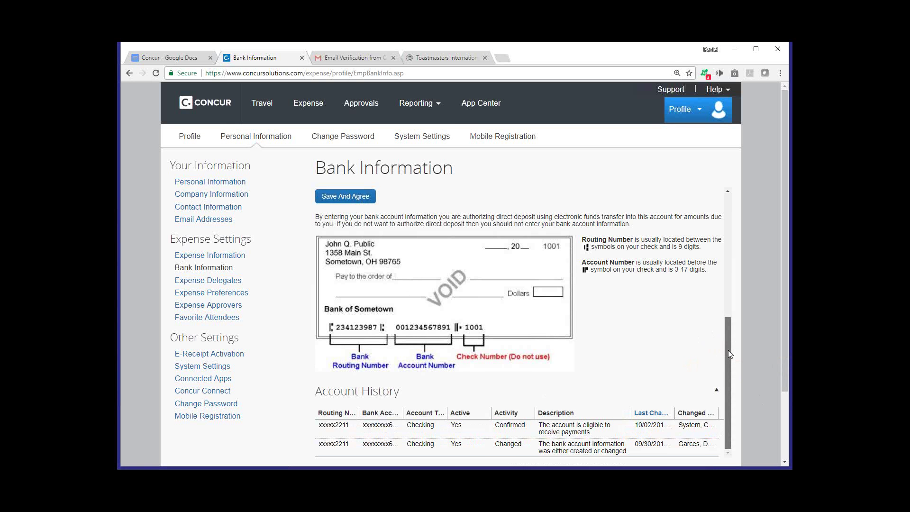
# Scroll the Bank Information panel back to the top of the bank account form
pyautogui.moveTo(728, 351); pyautogui.dragTo(746, 215)
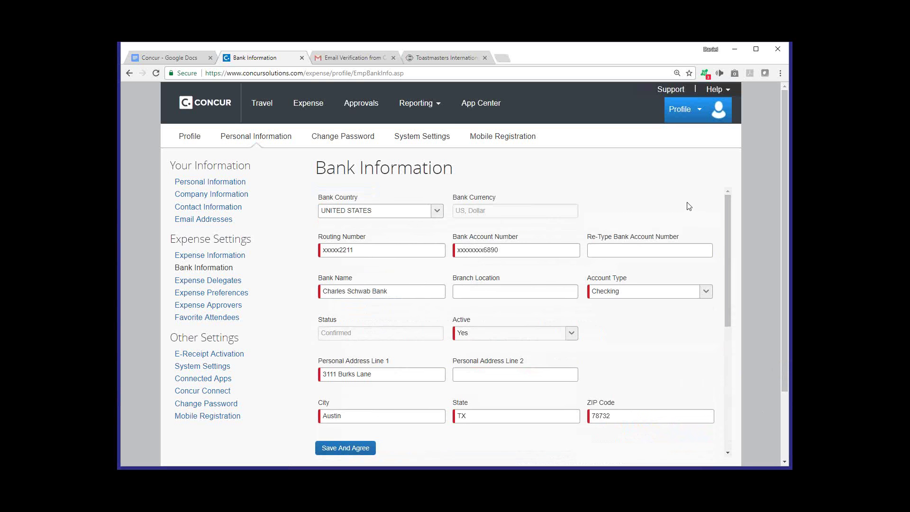